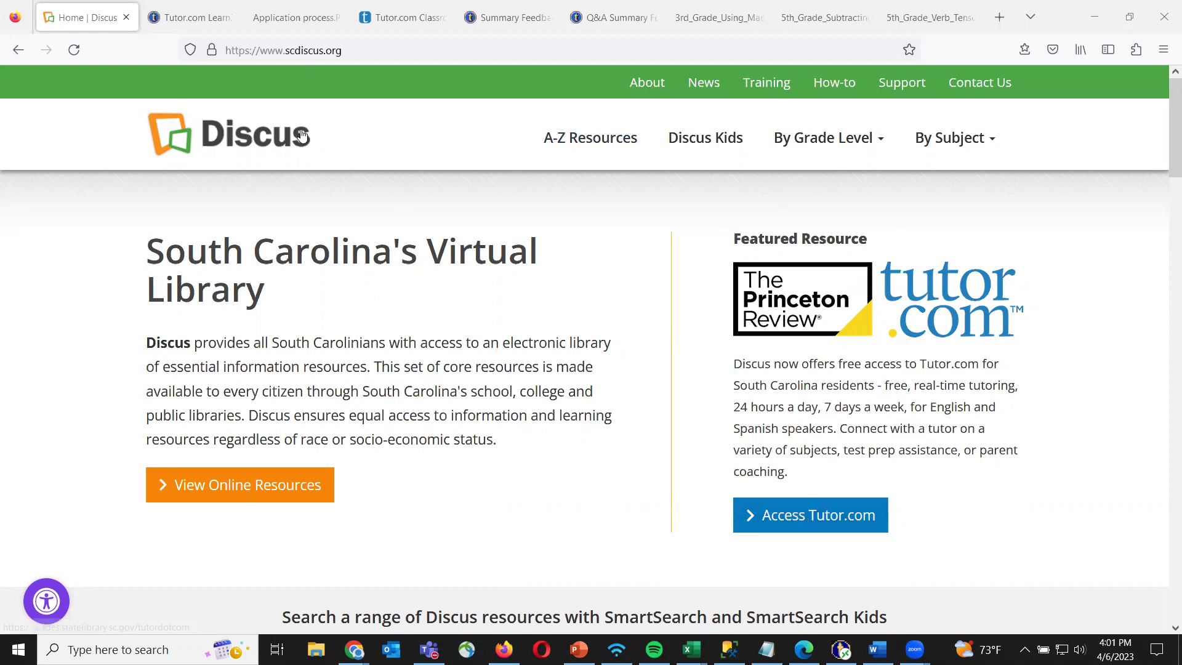
# Take the guided tour of the Tutor.com landing page, going through every callout up to the math and English videos
pyautogui.hotkey('ctrl', 'Tab')
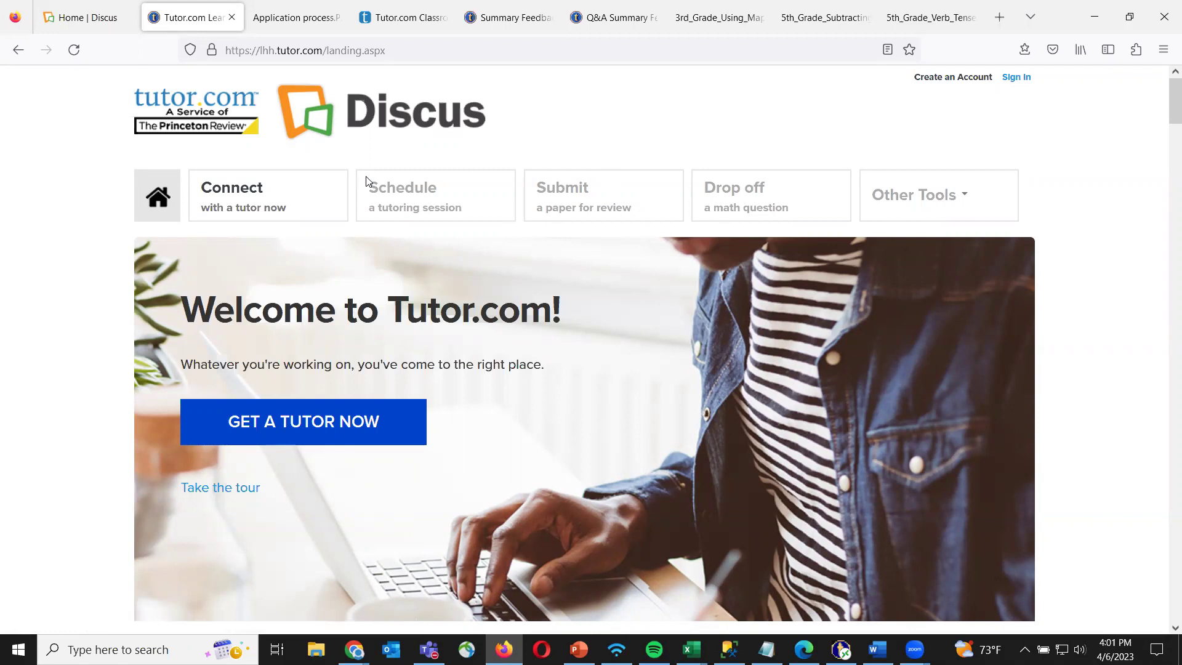
pyautogui.click(216, 487)
pyautogui.click(399, 338)
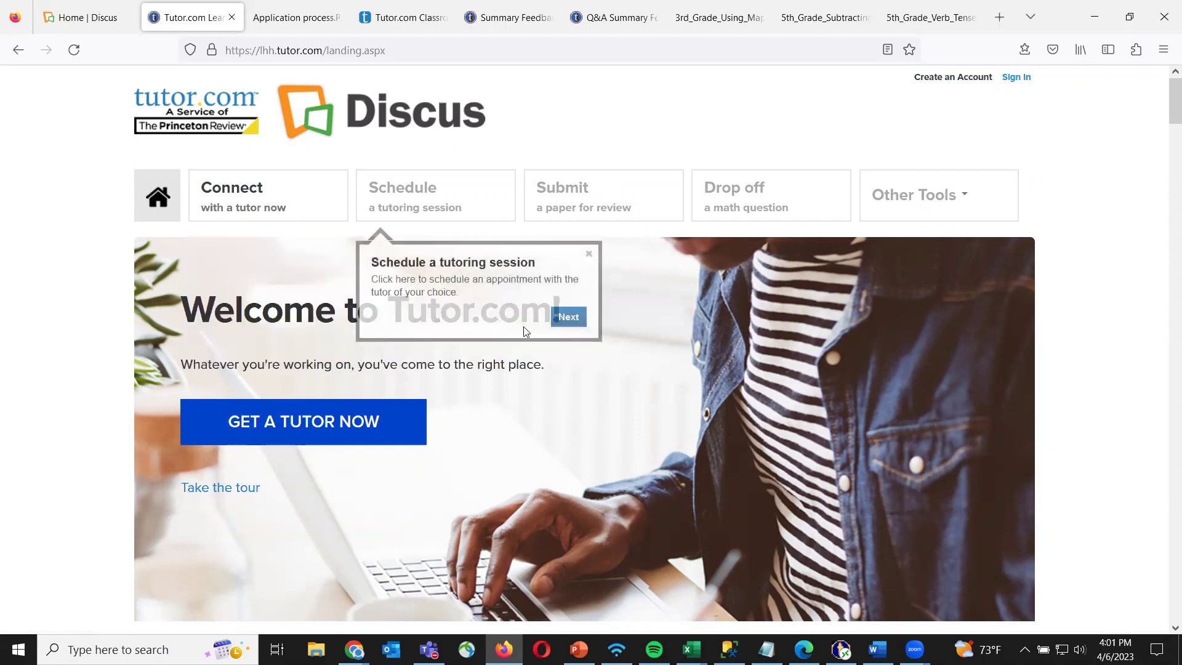
pyautogui.click(569, 314)
pyautogui.click(736, 315)
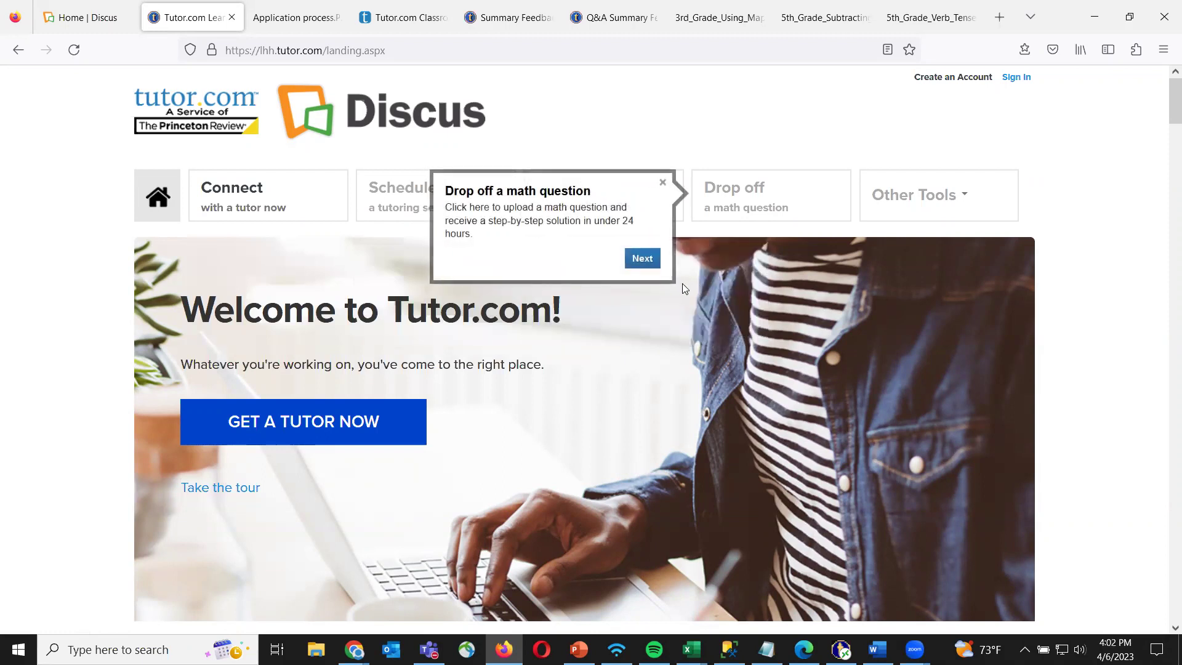
pyautogui.click(637, 265)
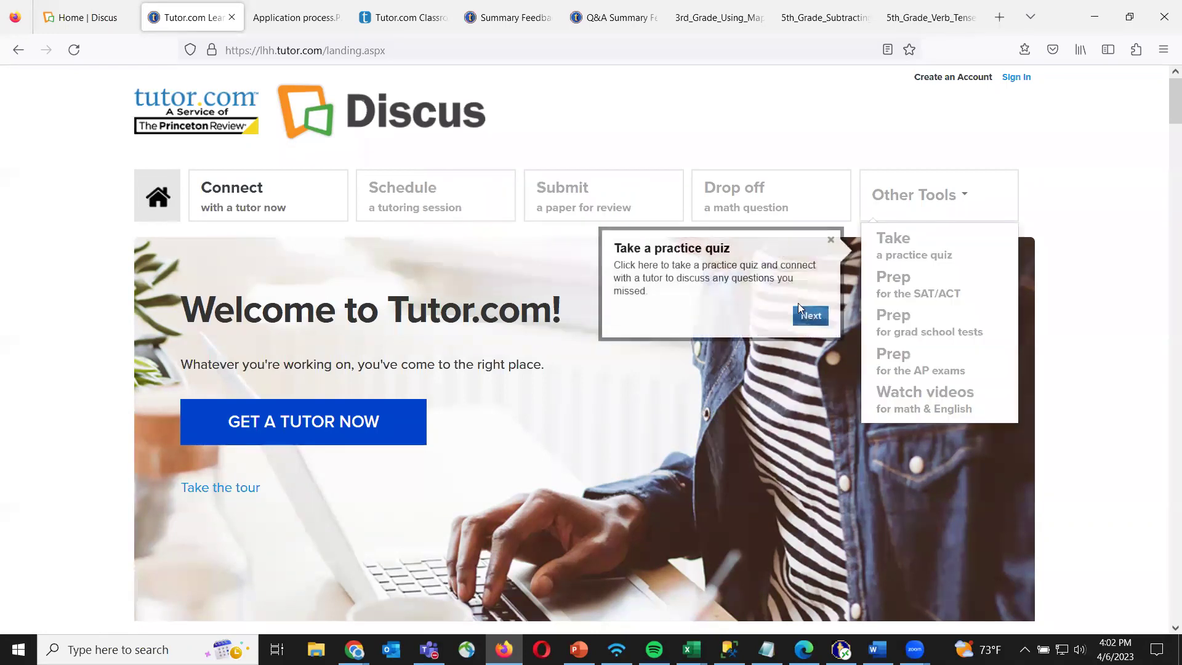
pyautogui.click(806, 314)
pyautogui.click(808, 340)
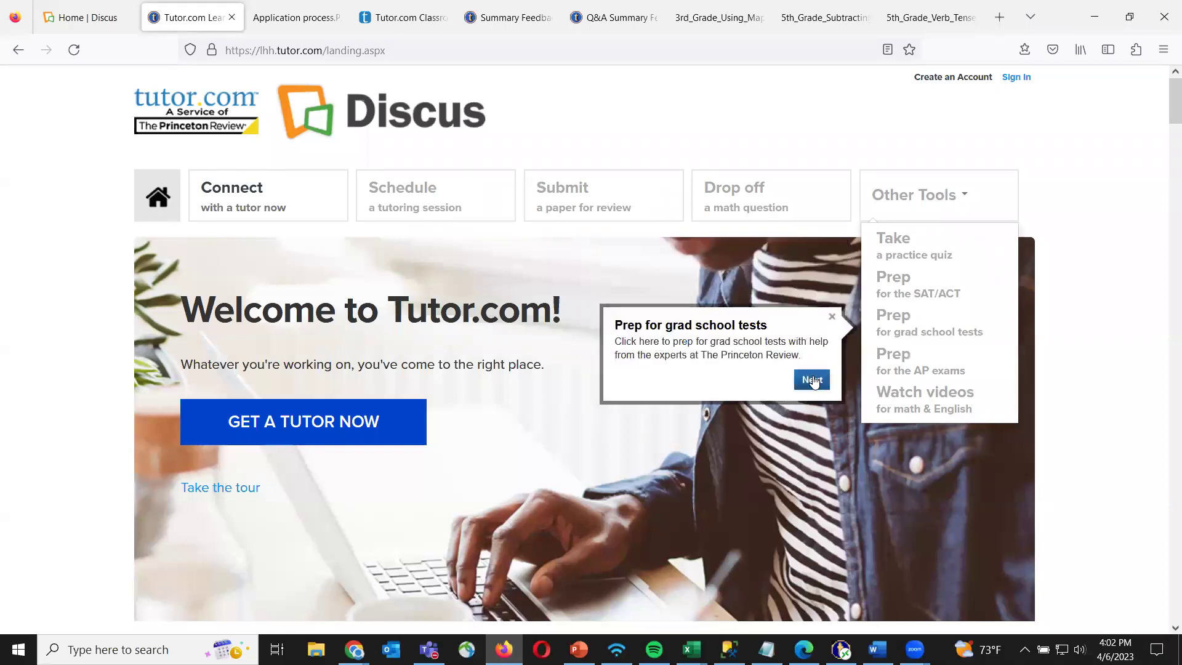
pyautogui.click(810, 381)
pyautogui.click(812, 417)
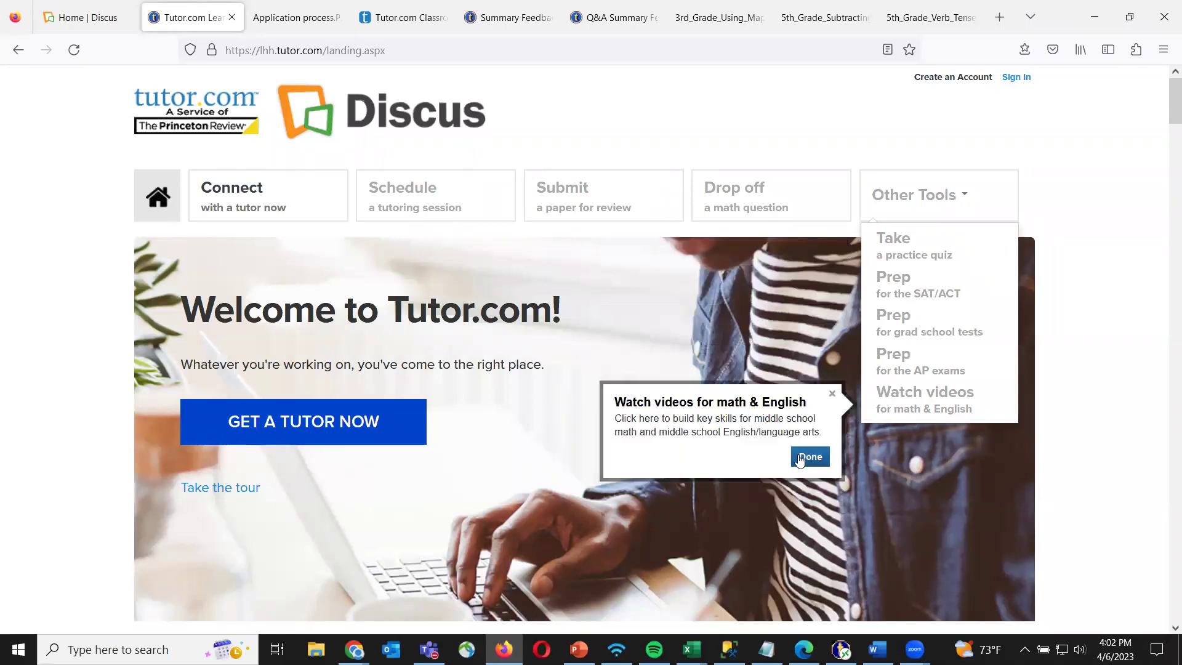
pyautogui.click(810, 458)
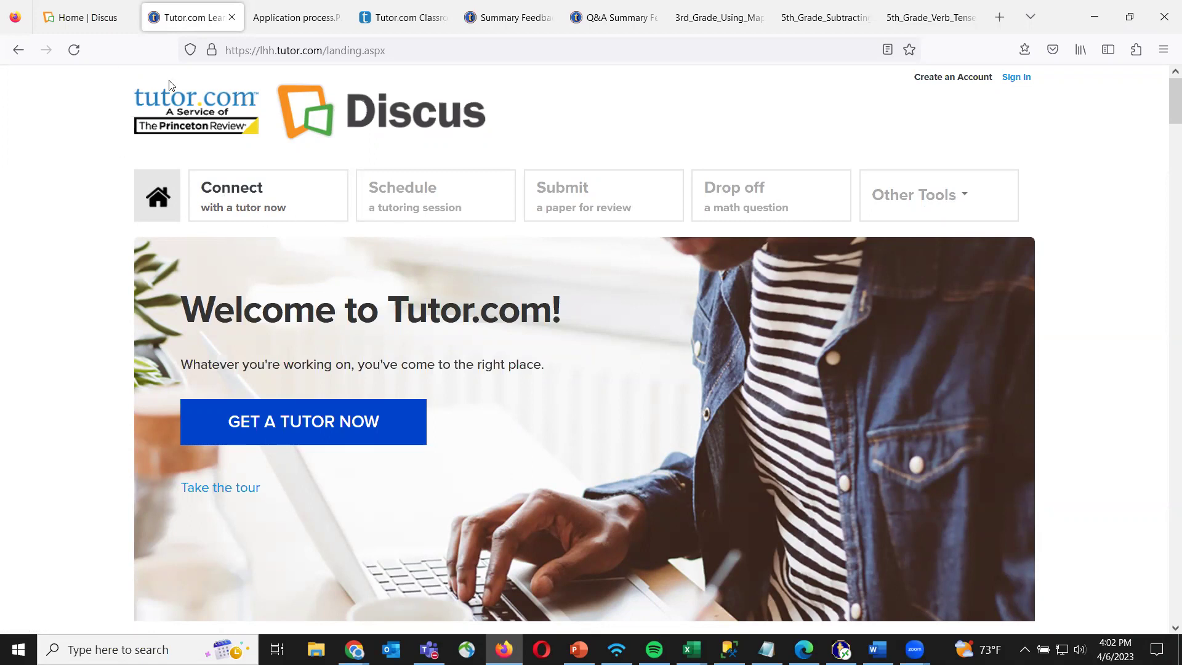
# Open the form for connecting with a tutor as a guest and dismiss the optional account offer
pyautogui.click(271, 208)
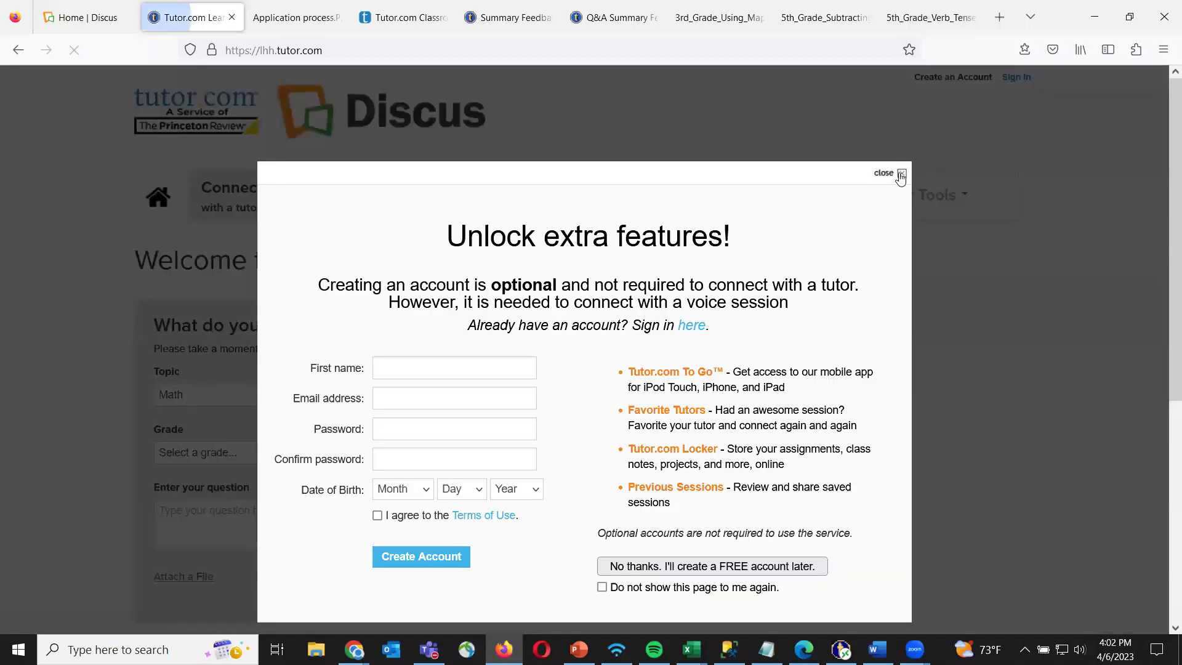
pyautogui.click(900, 174)
pyautogui.scroll(-3, 323, 245)
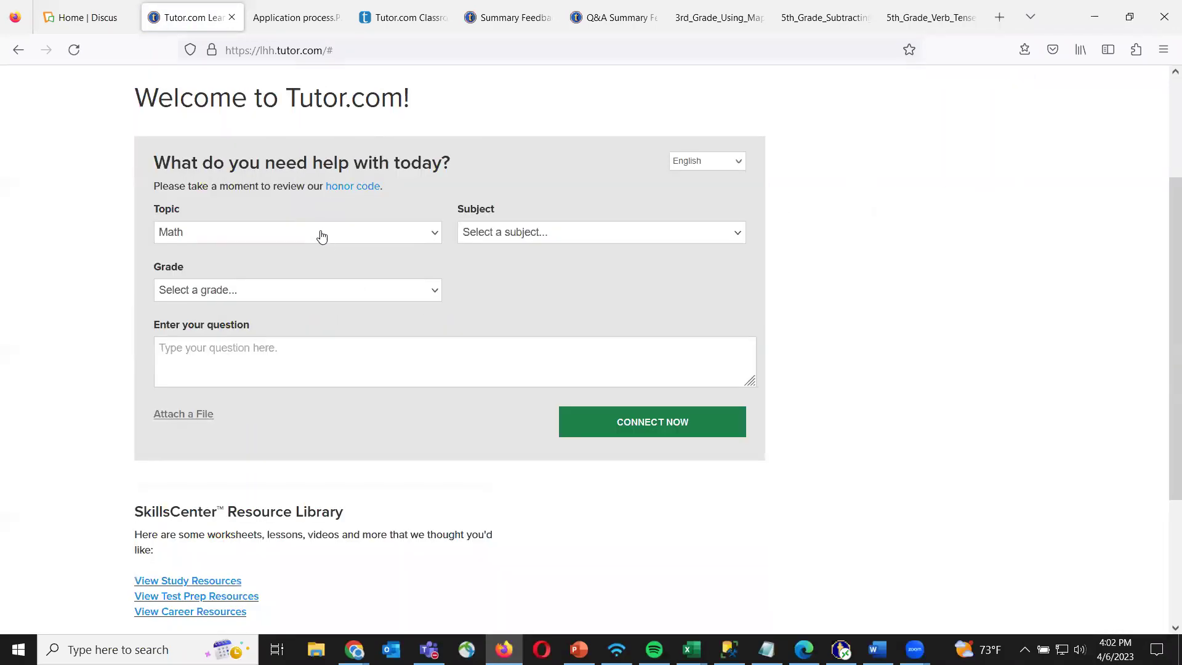
# Set the tutoring request to topic Math, subject Pre-Algebra and grade 8th, and place the cursor in the question field
pyautogui.click(316, 235)
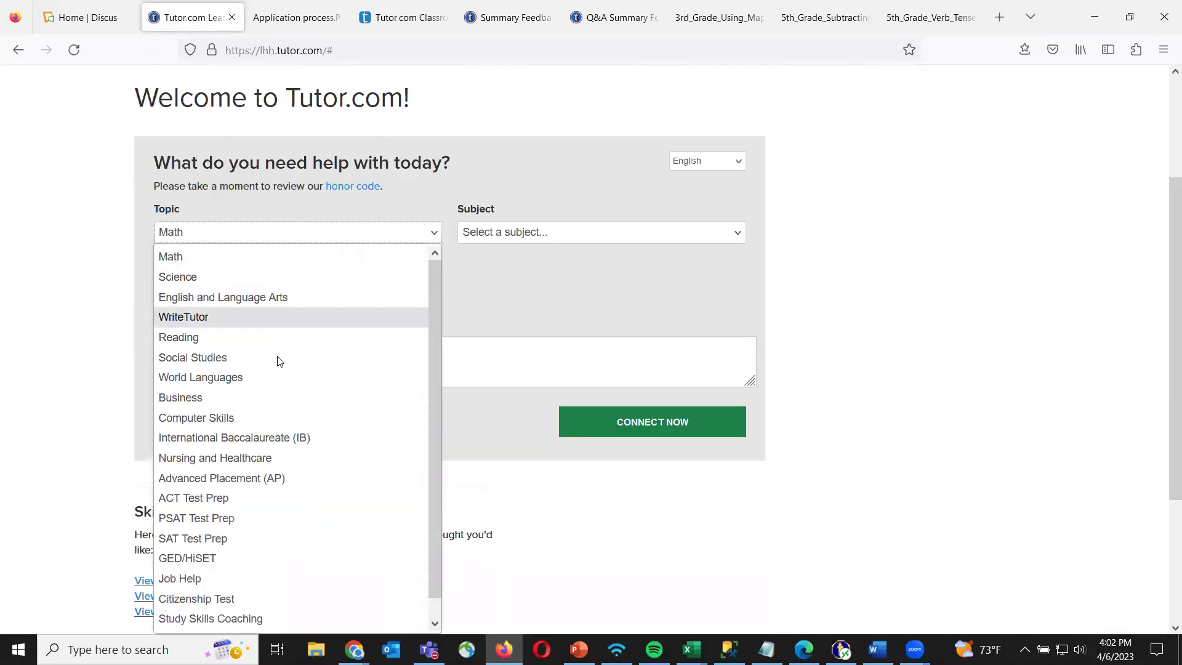
pyautogui.click(249, 255)
pyautogui.click(493, 238)
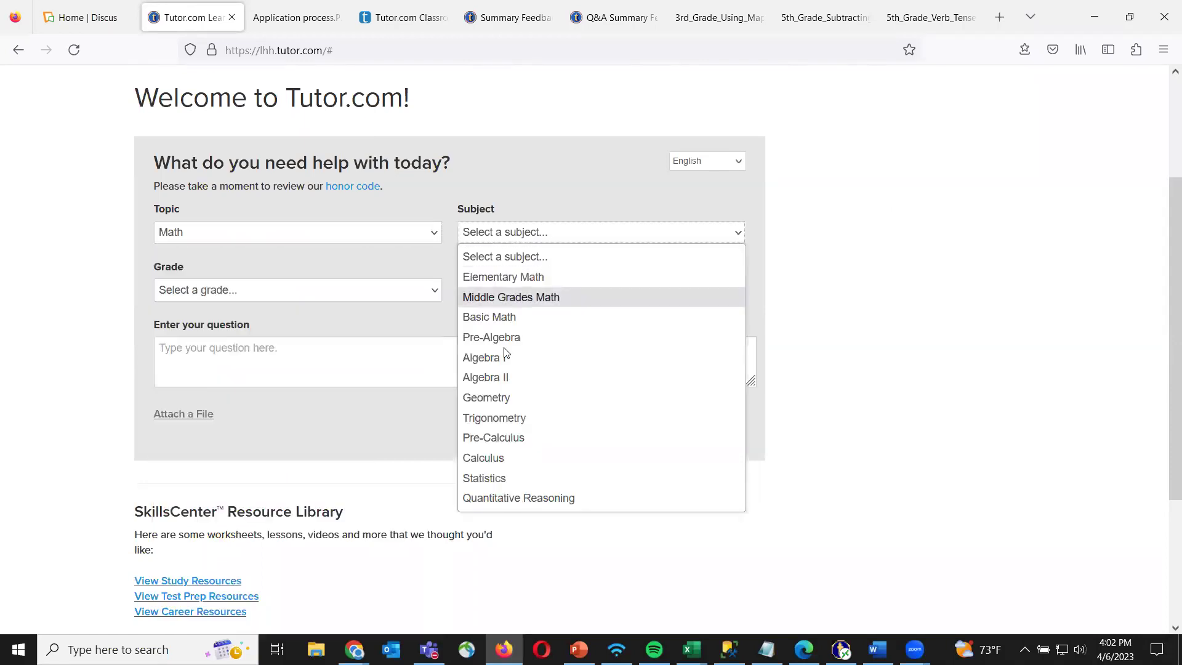
pyautogui.click(499, 261)
pyautogui.click(292, 295)
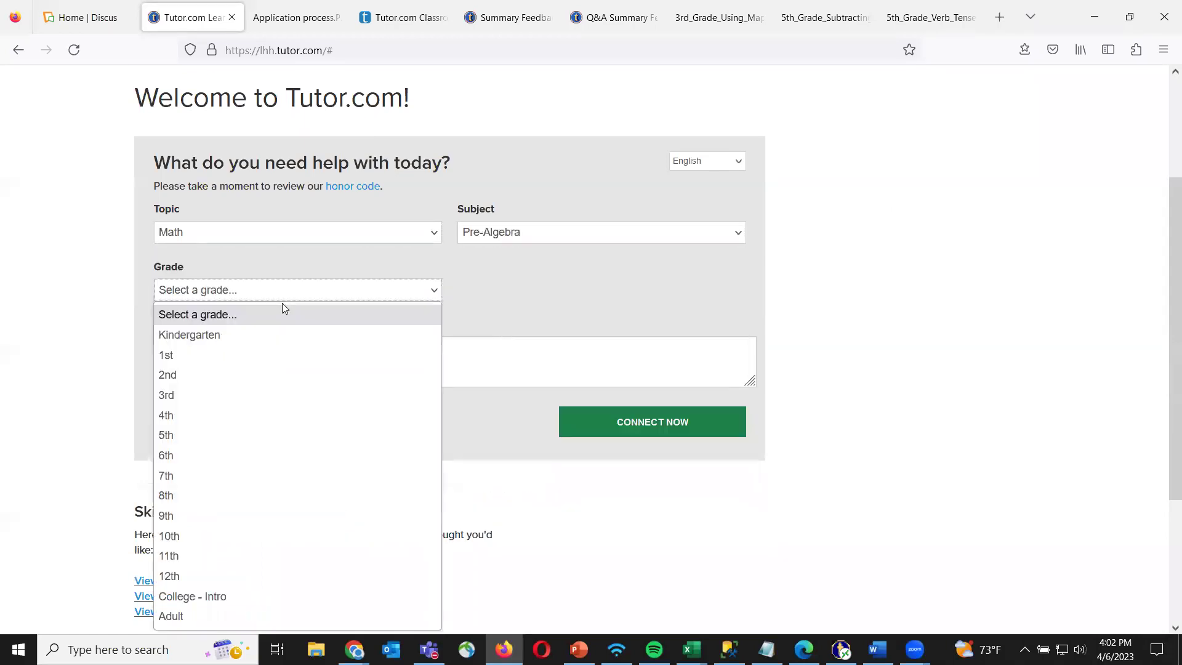
pyautogui.click(232, 493)
pyautogui.click(188, 353)
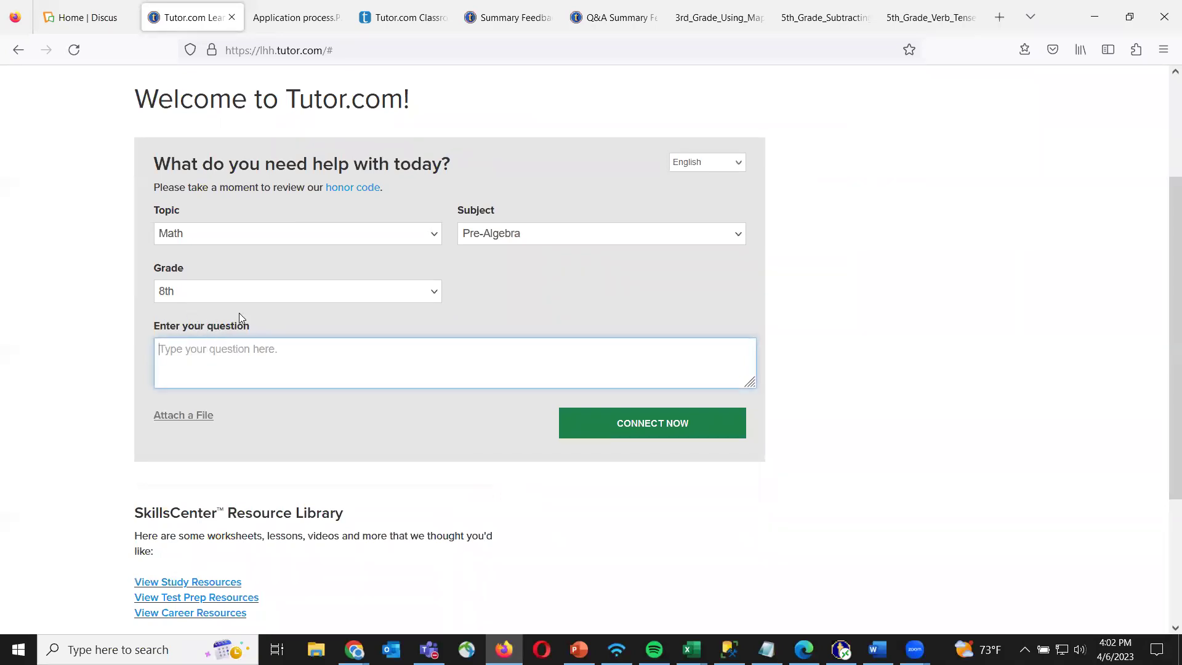
# View the other tools on offer, open the account creation page and look over its sign-up form
pyautogui.scroll(3, 238, 313)
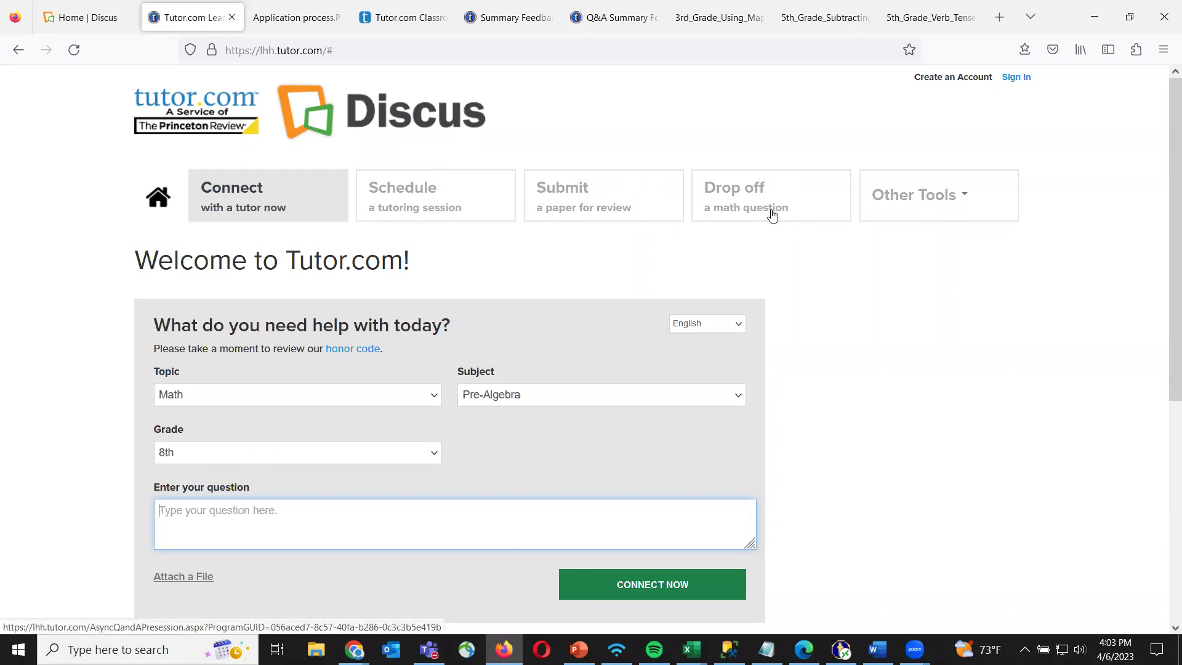
pyautogui.click(920, 199)
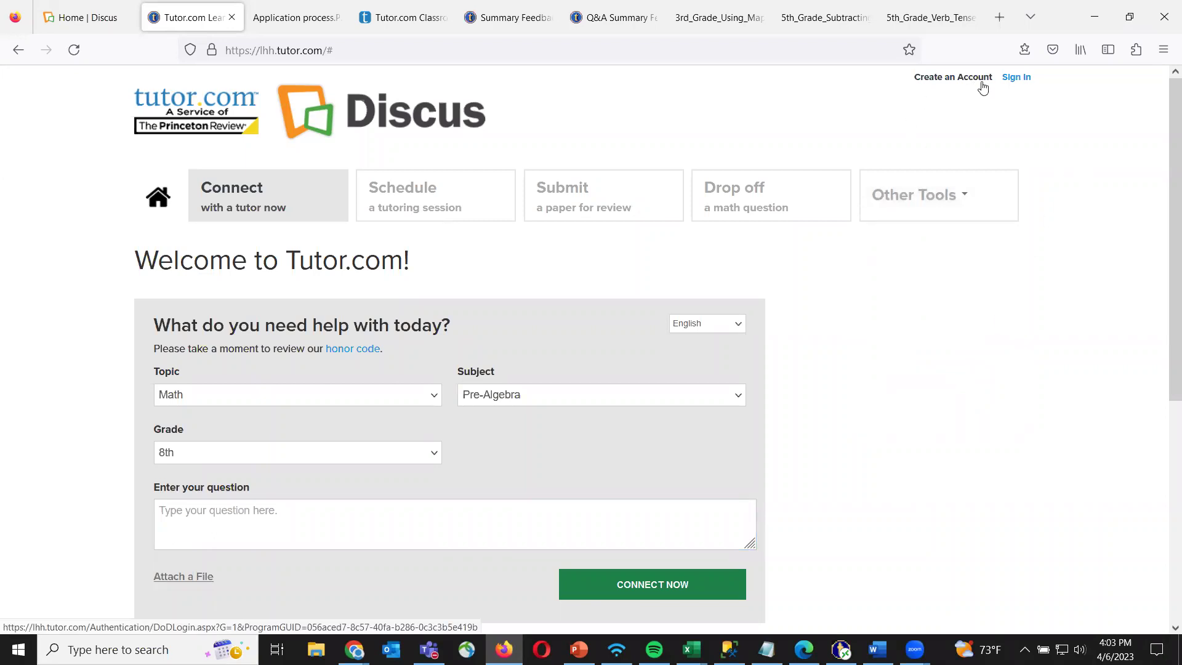
pyautogui.click(954, 83)
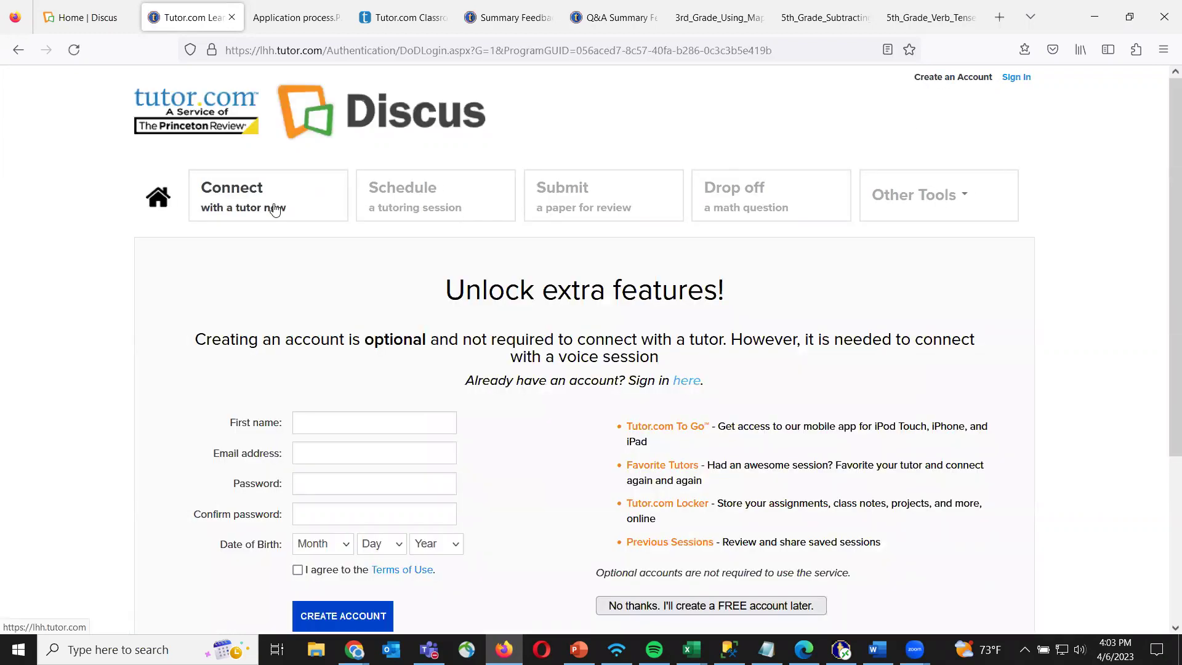
pyautogui.scroll(-3, 530, 332)
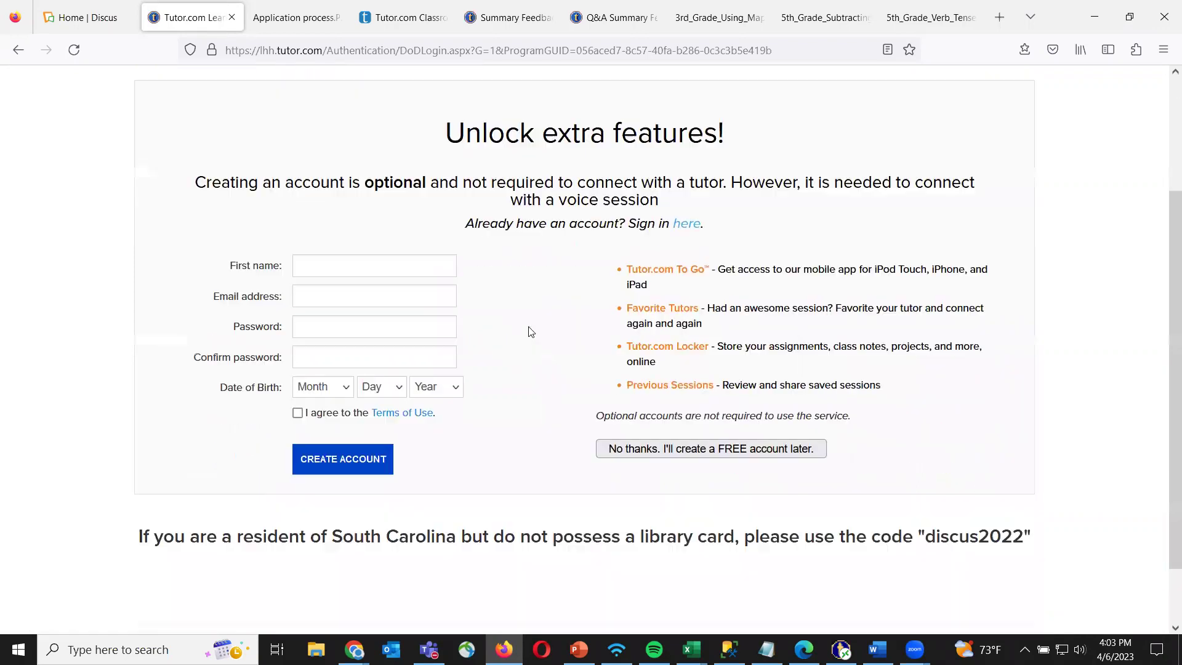
pyautogui.scroll(-1, 480, 283)
pyautogui.scroll(3, 409, 330)
# Go through the sign-up form's entry fields without filling them in and highlight the word "optional" in the introduction
pyautogui.click(389, 354)
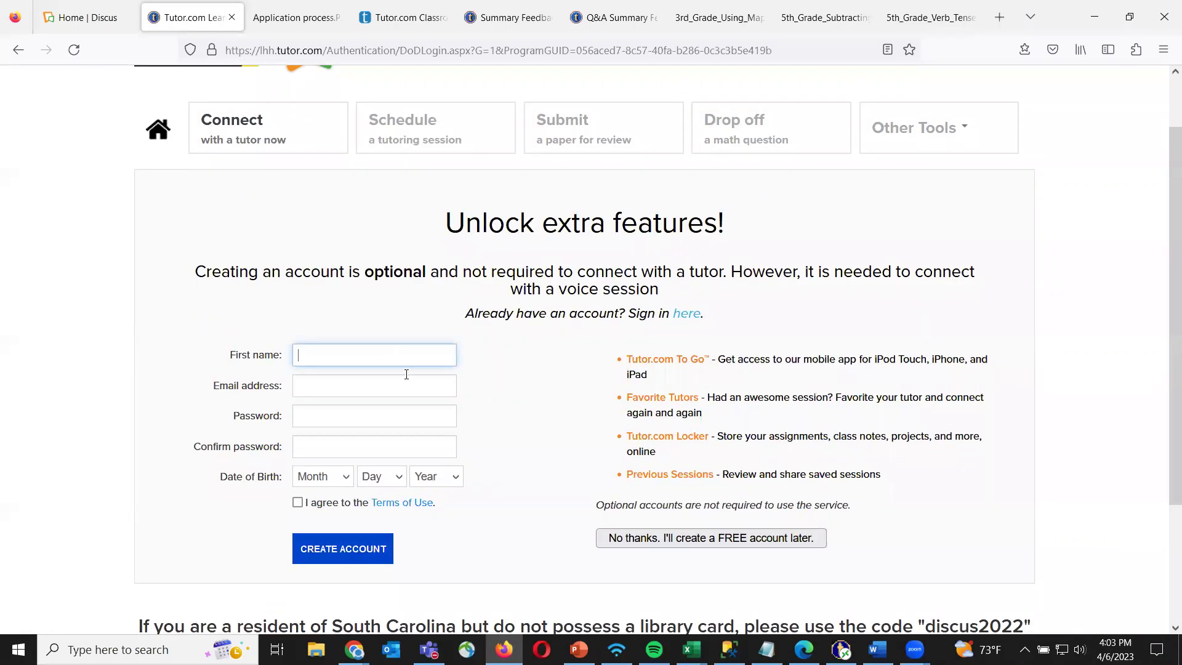
pyautogui.click(370, 382)
pyautogui.click(322, 400)
pyautogui.click(331, 388)
pyautogui.press('Escape')
pyautogui.click(182, 421)
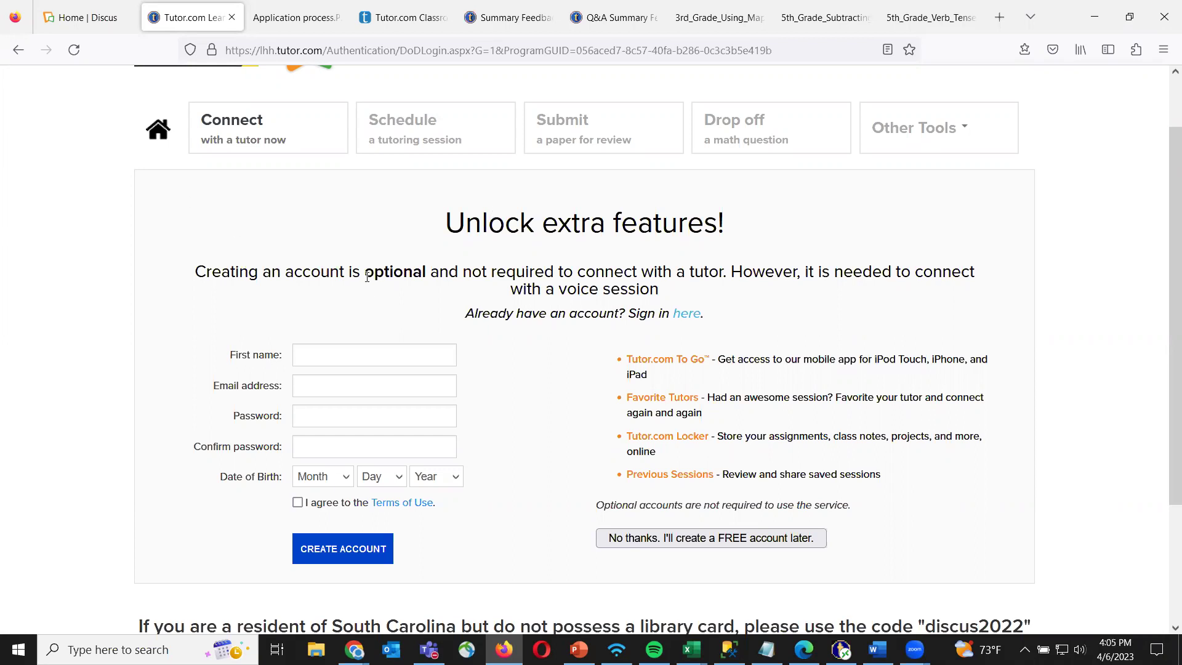
pyautogui.moveTo(365, 277); pyautogui.dragTo(427, 275)
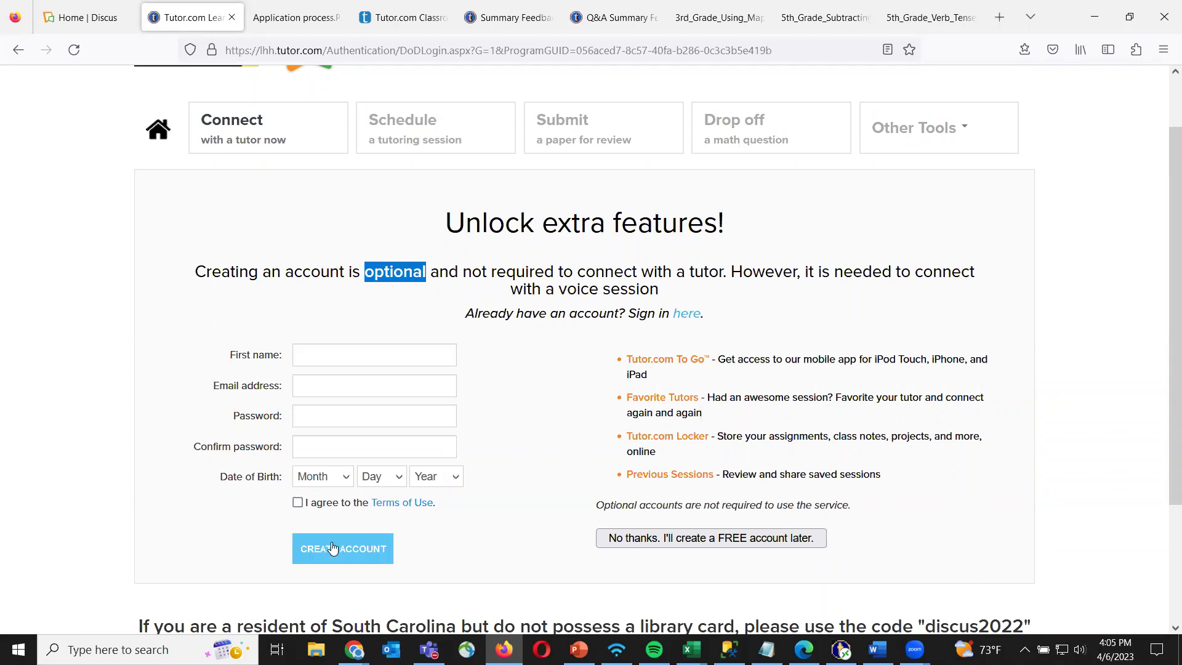
# Sign in to Tutor.com with the demo account's username and password, and decline saving the login in the browser
pyautogui.scroll(2, 861, 247)
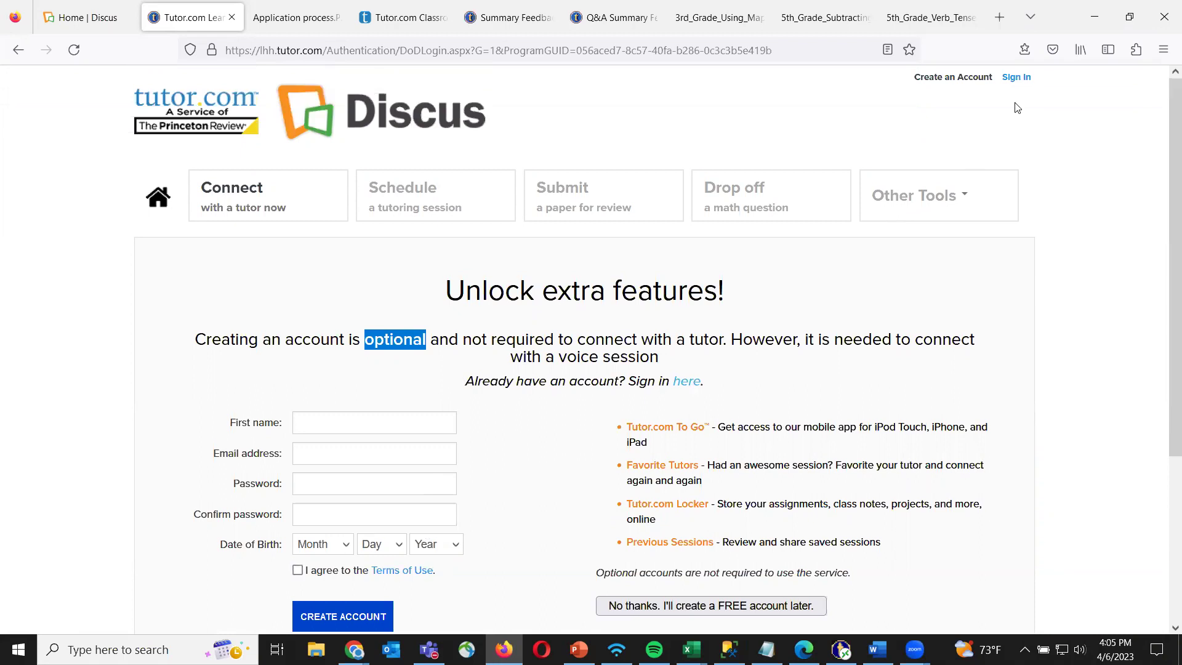
pyautogui.click(1016, 78)
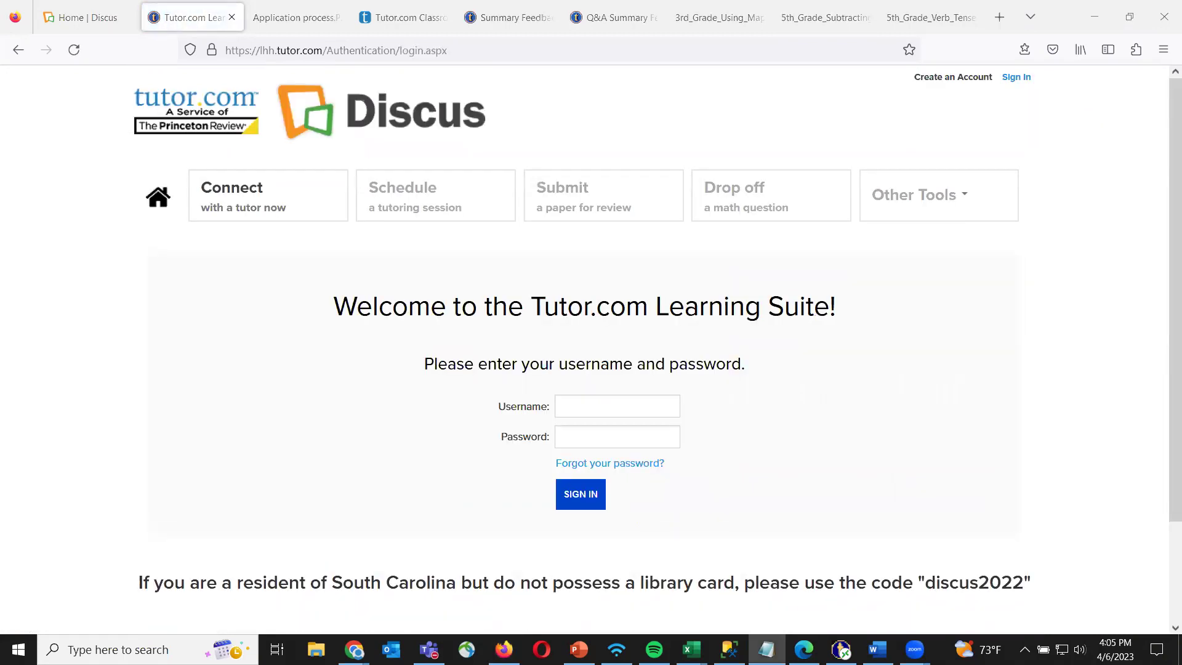
pyautogui.click(633, 405)
pyautogui.hotkey('ctrl', 'v')
pyautogui.click(613, 435)
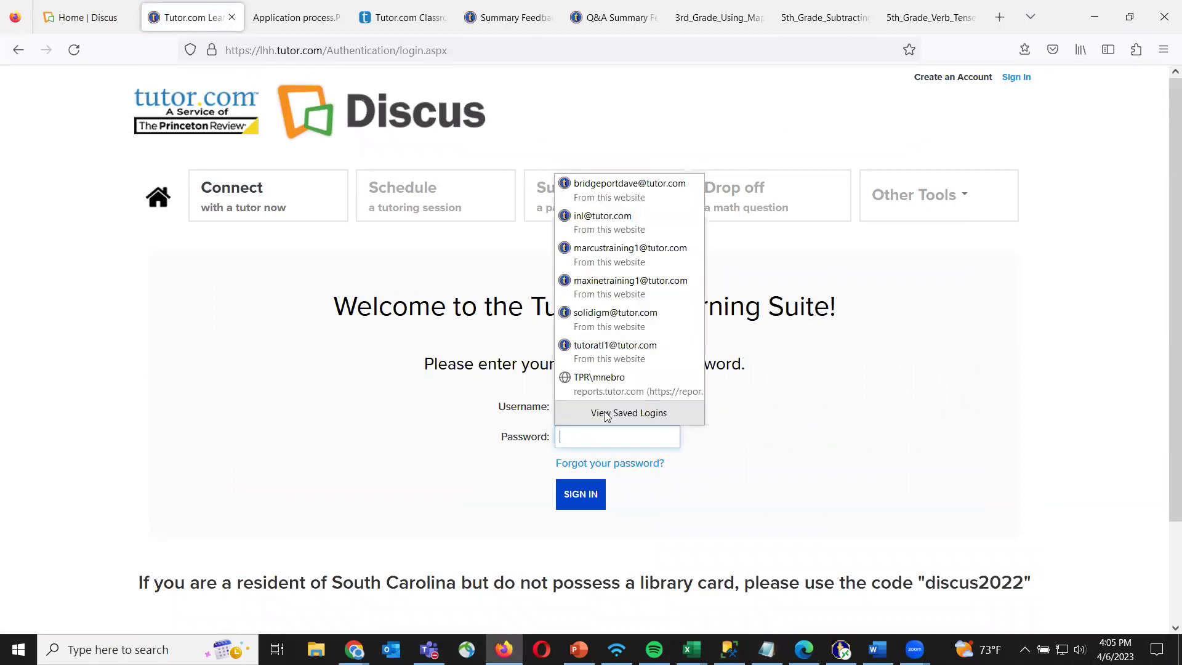
pyautogui.write('*****')
pyautogui.press('Return')
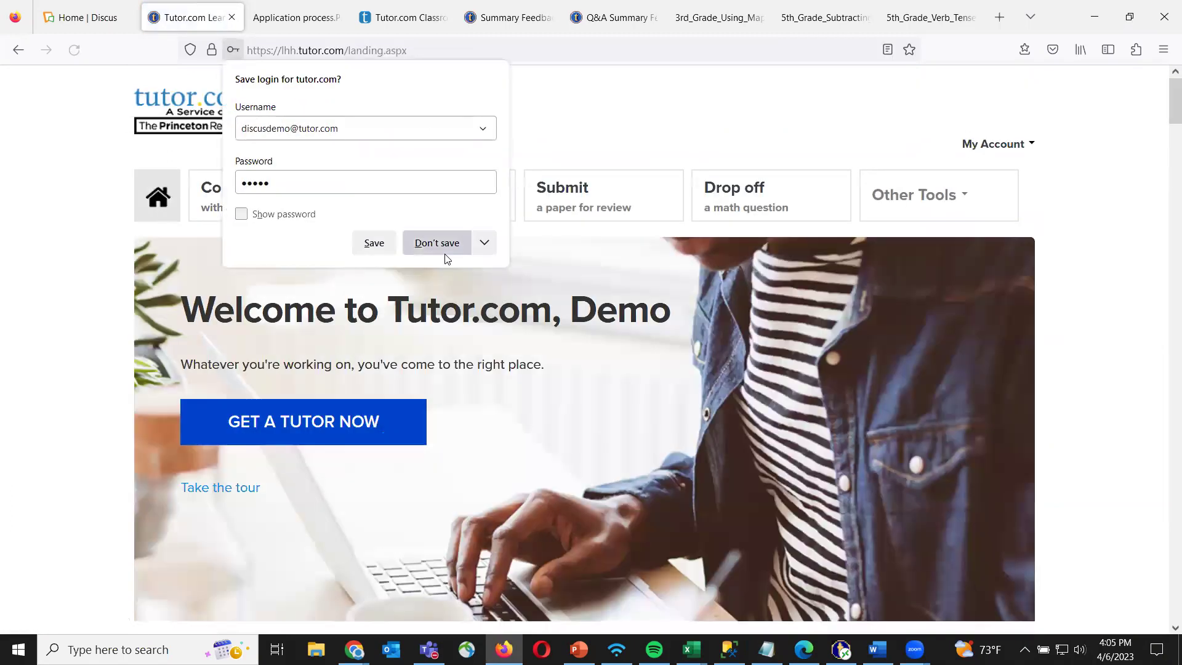
pyautogui.click(461, 242)
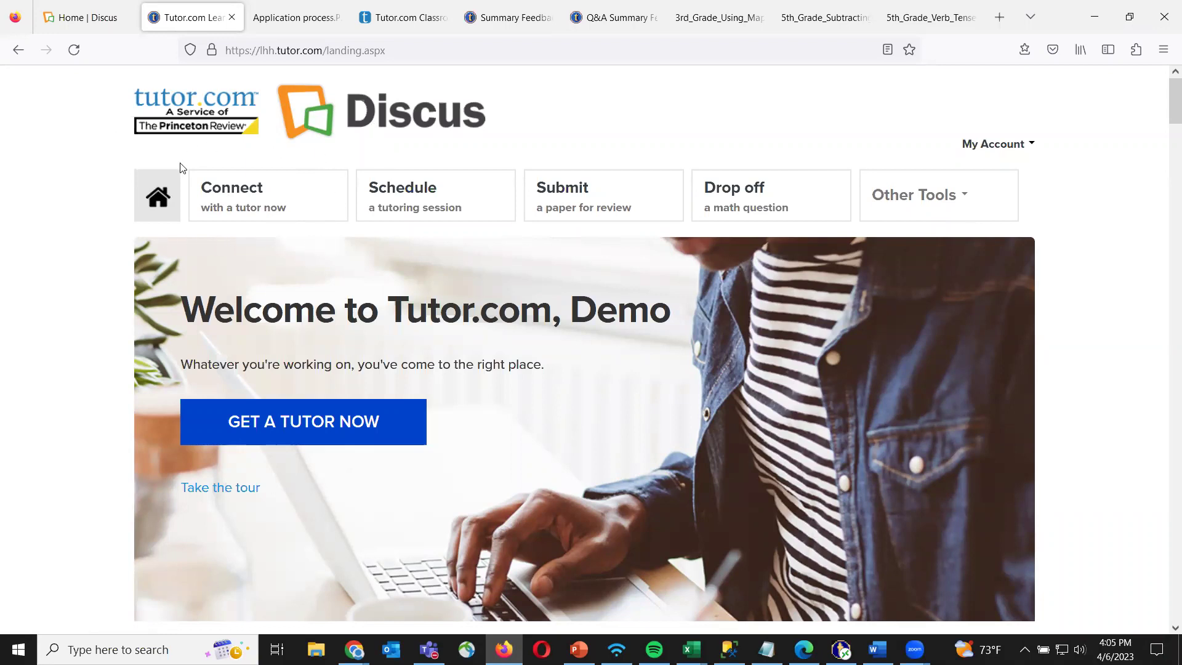
# Open the form for connecting with a tutor from the signed-in account and look over its fields
pyautogui.click(282, 204)
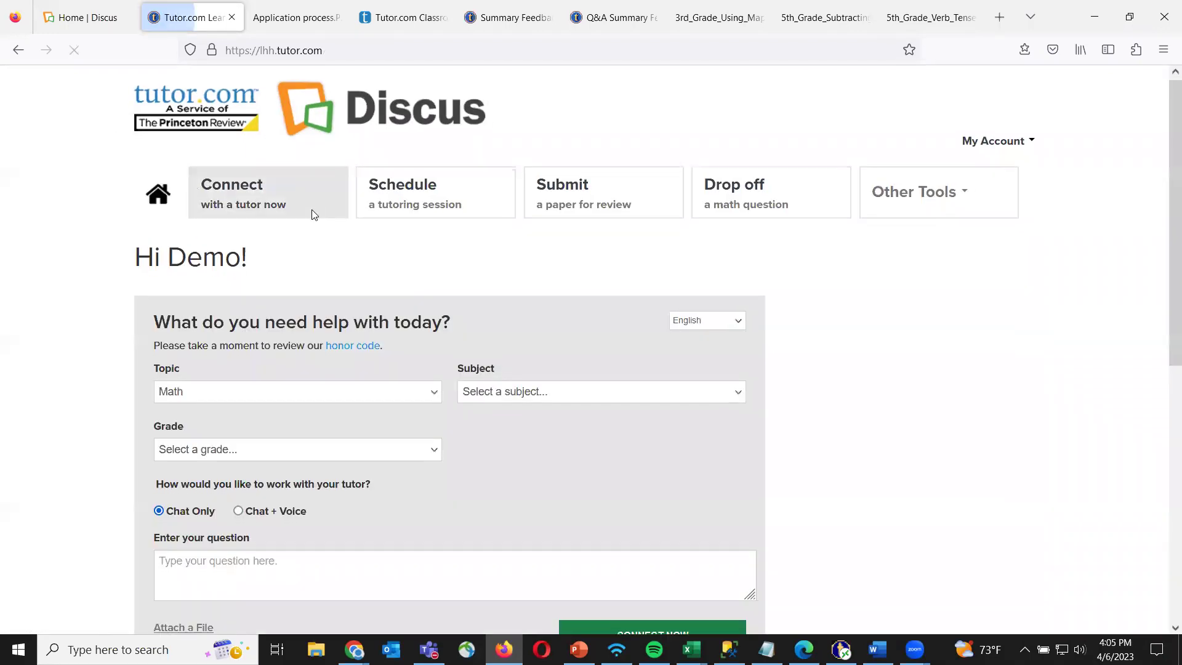
pyautogui.scroll(-3, 316, 211)
pyautogui.scroll(2, 355, 204)
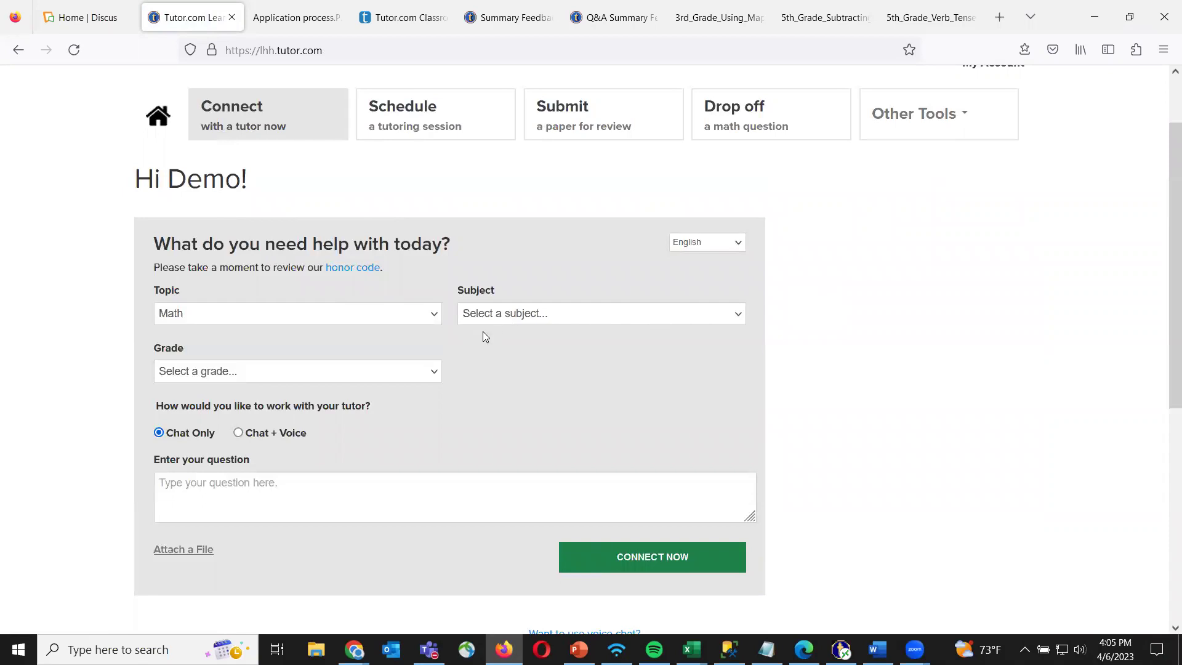
# Set the request to topic Science, subject Chemistry and grade 11th, and place the cursor in the question field
pyautogui.click(364, 319)
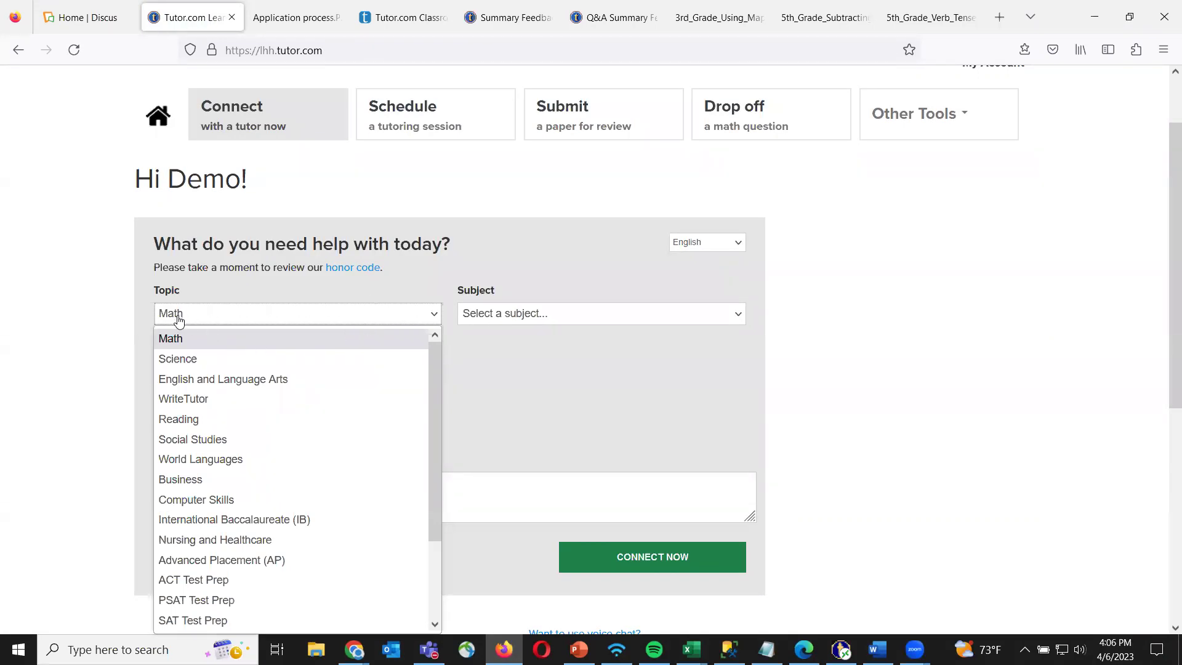
pyautogui.click(175, 363)
pyautogui.click(526, 316)
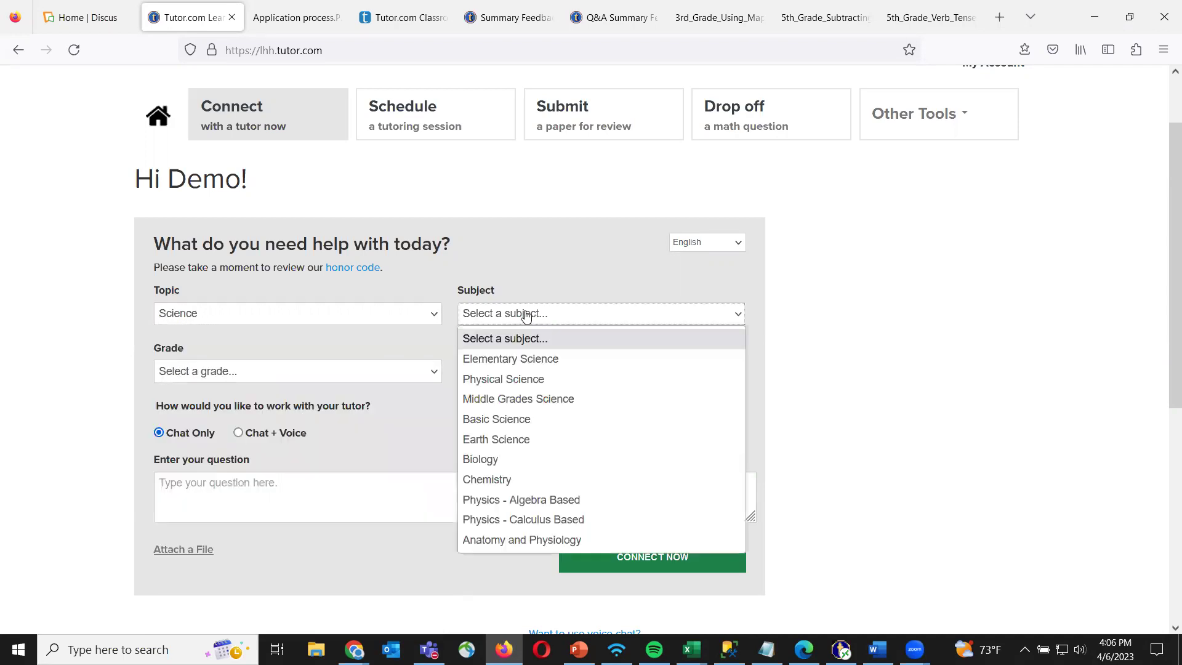
pyautogui.click(510, 486)
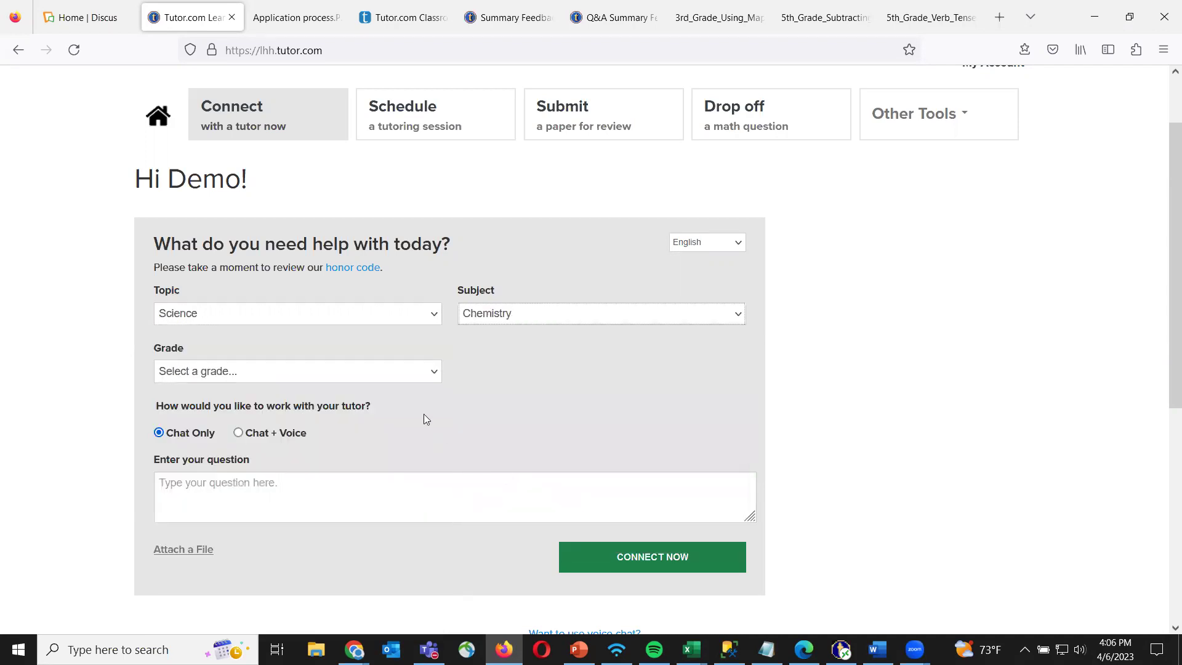
pyautogui.click(409, 378)
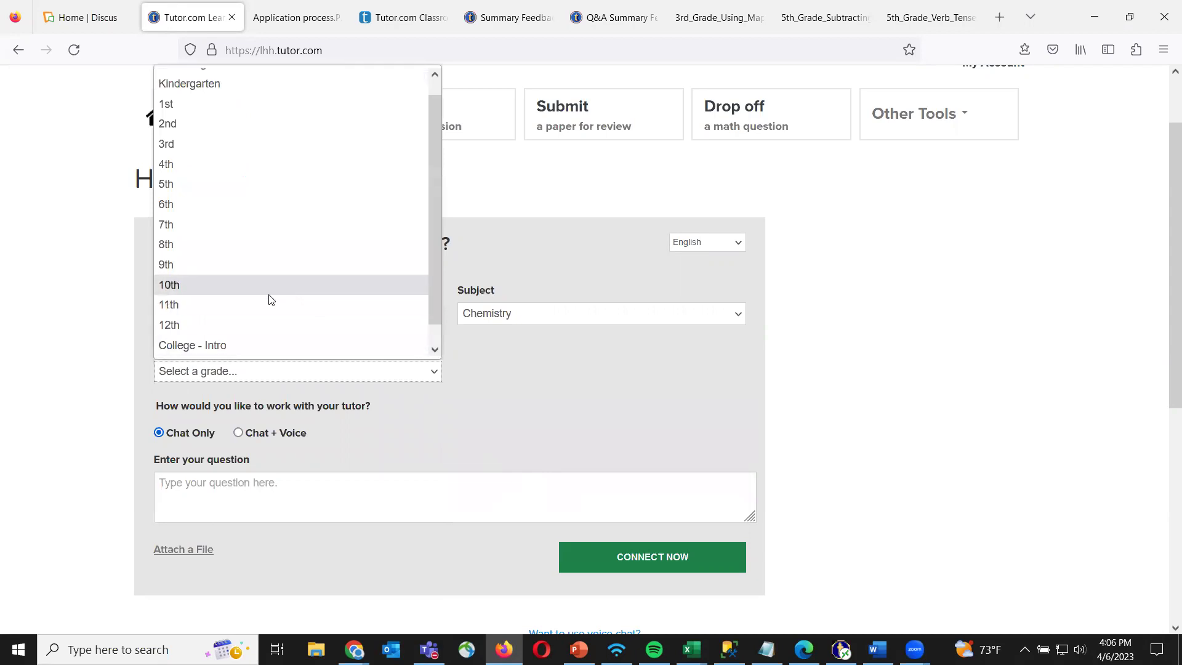
pyautogui.click(250, 308)
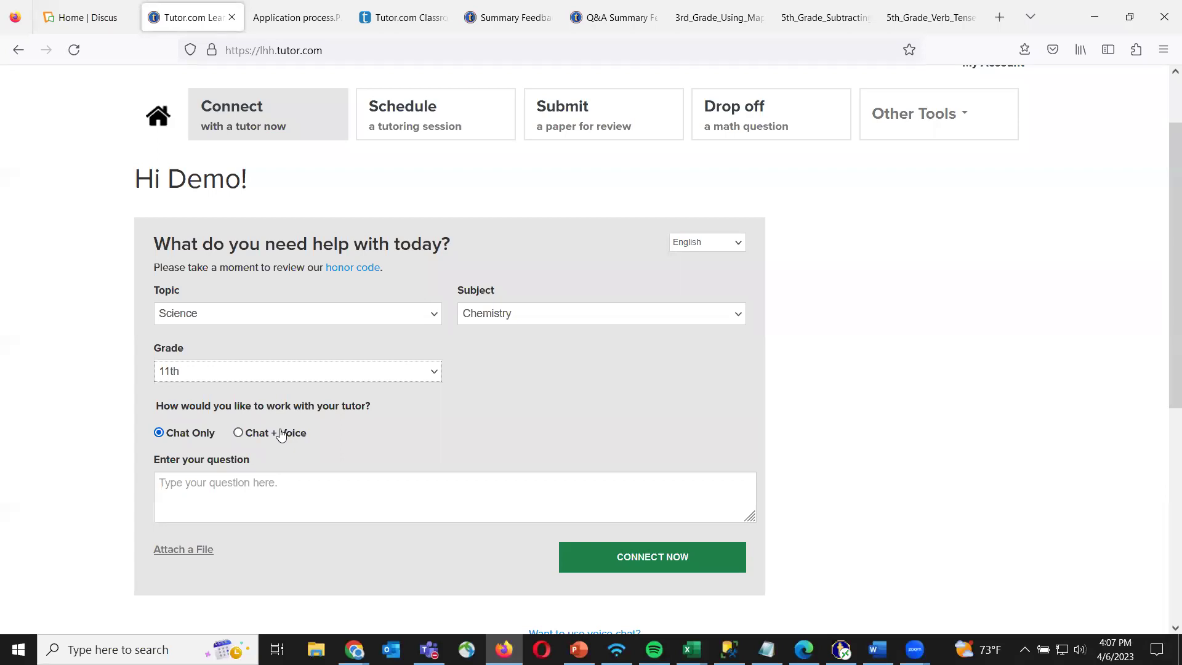
pyautogui.click(226, 507)
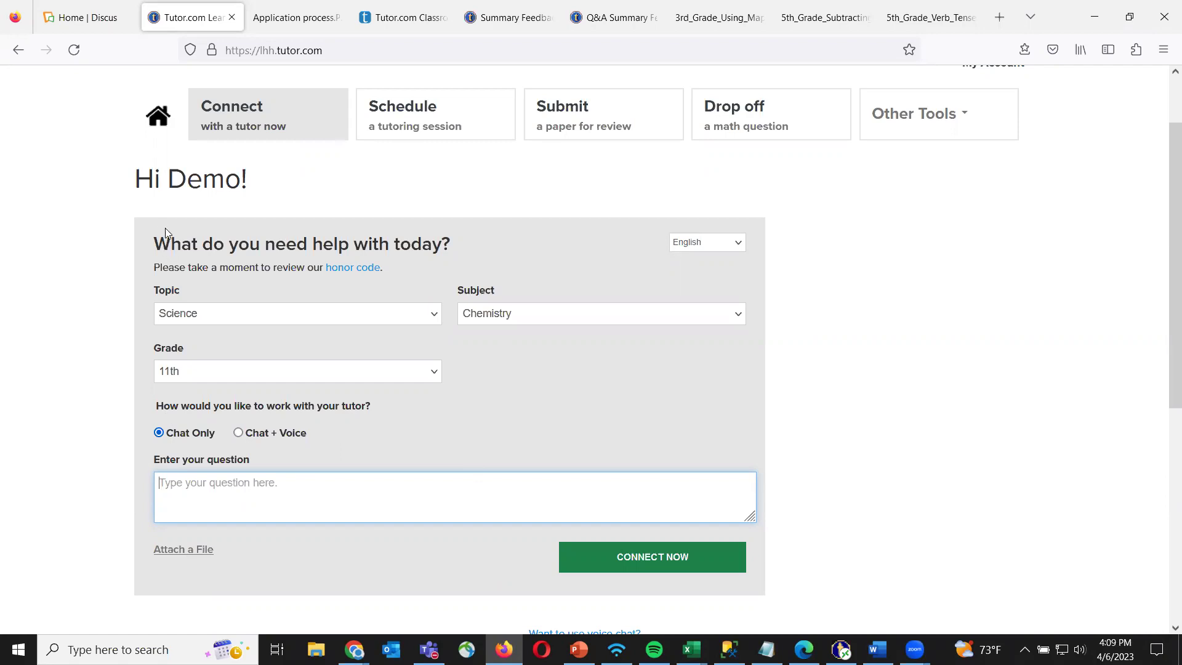
# Change the topic to Study Skills Coaching and view its available subjects without choosing one
pyautogui.click(269, 314)
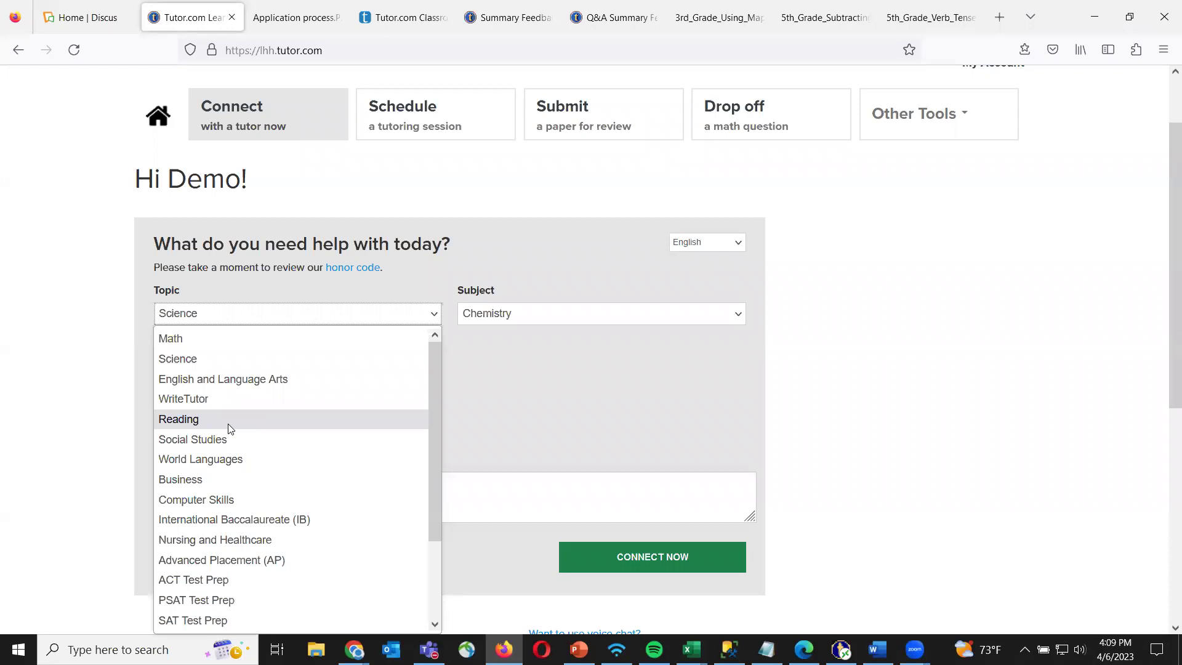
pyautogui.scroll(-2, 249, 431)
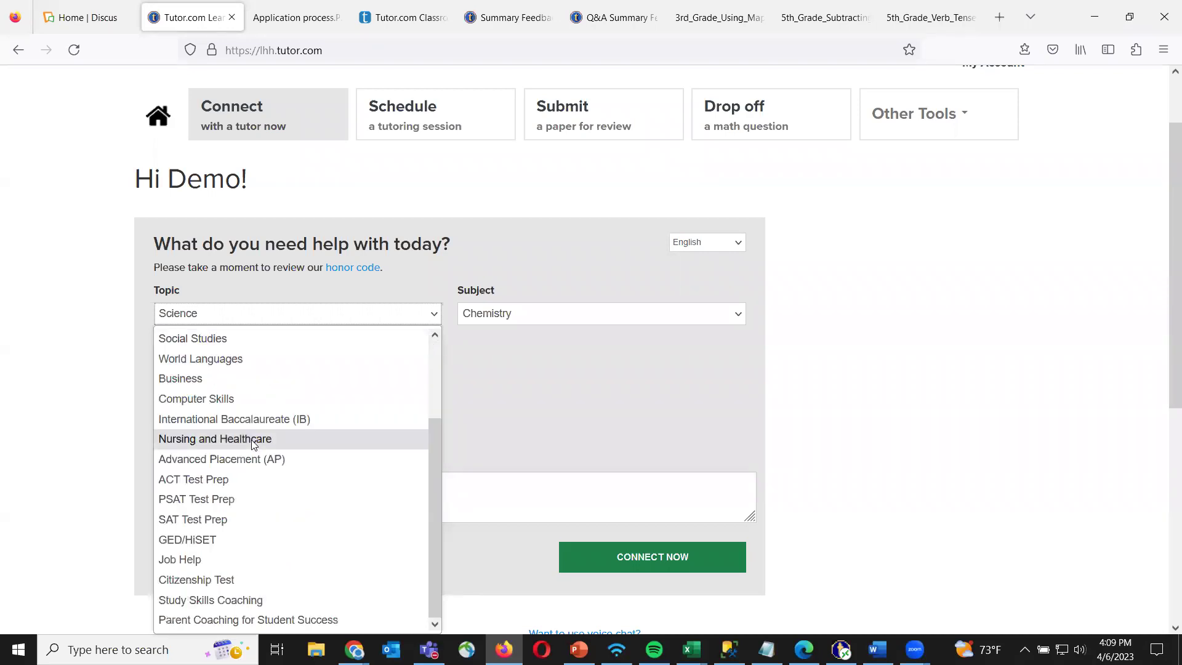
pyautogui.click(261, 606)
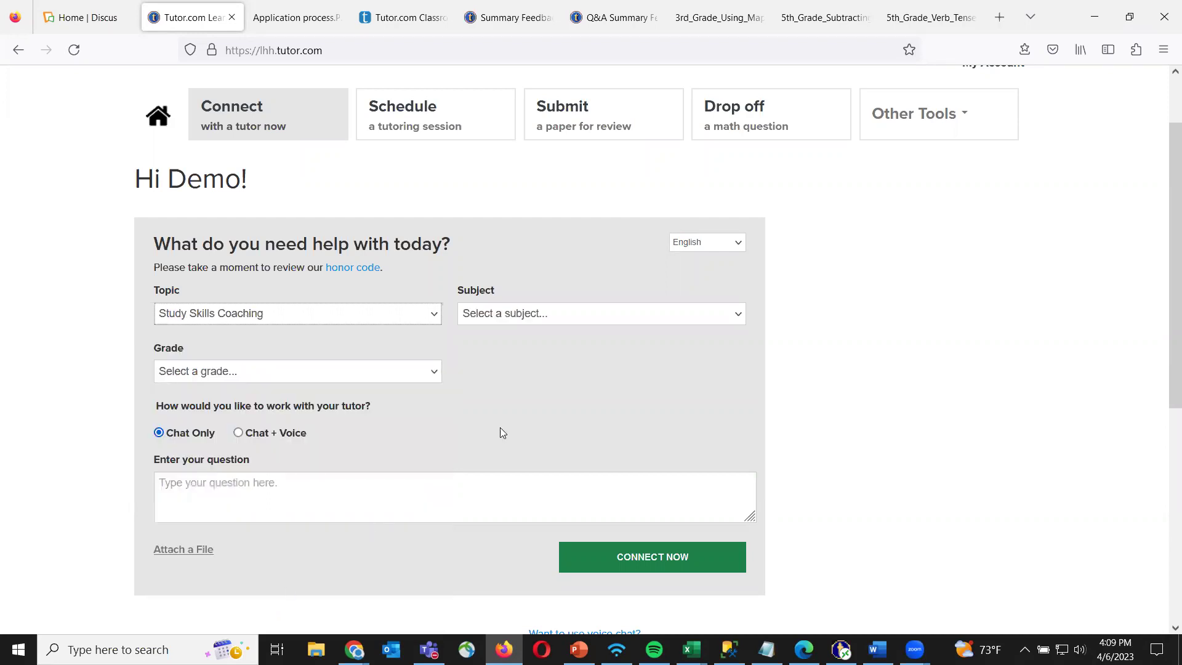
pyautogui.click(509, 325)
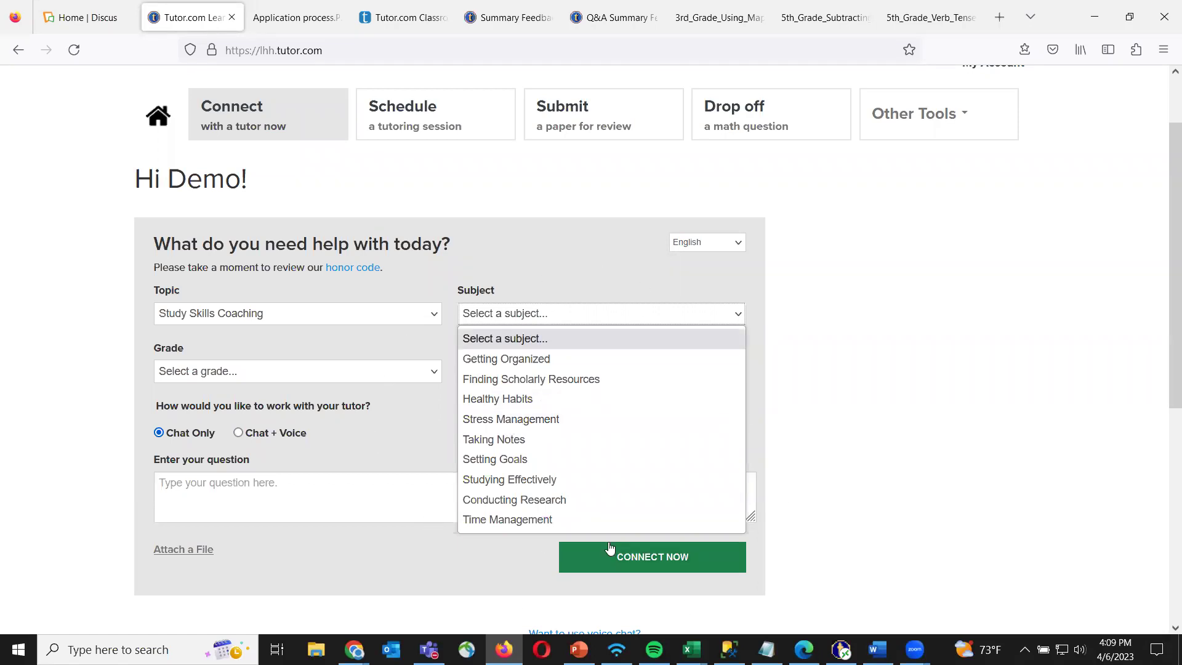
pyautogui.click(510, 256)
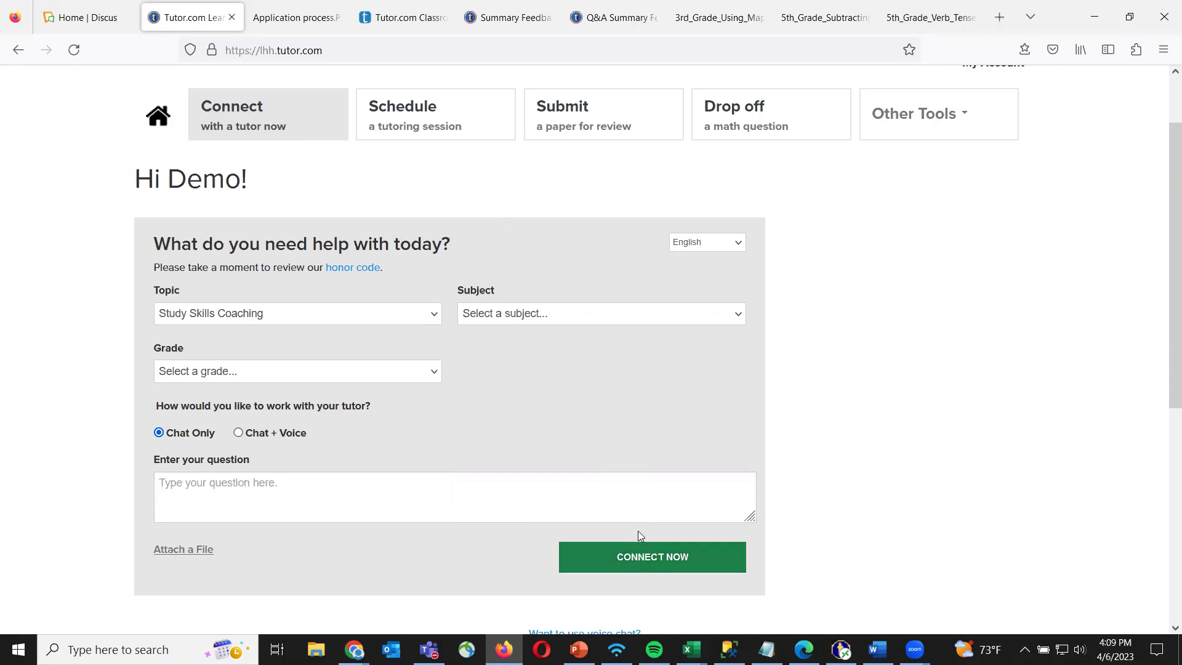
# Switch to the Application process.PNG image about becoming an expert tutor
pyautogui.click(279, 5)
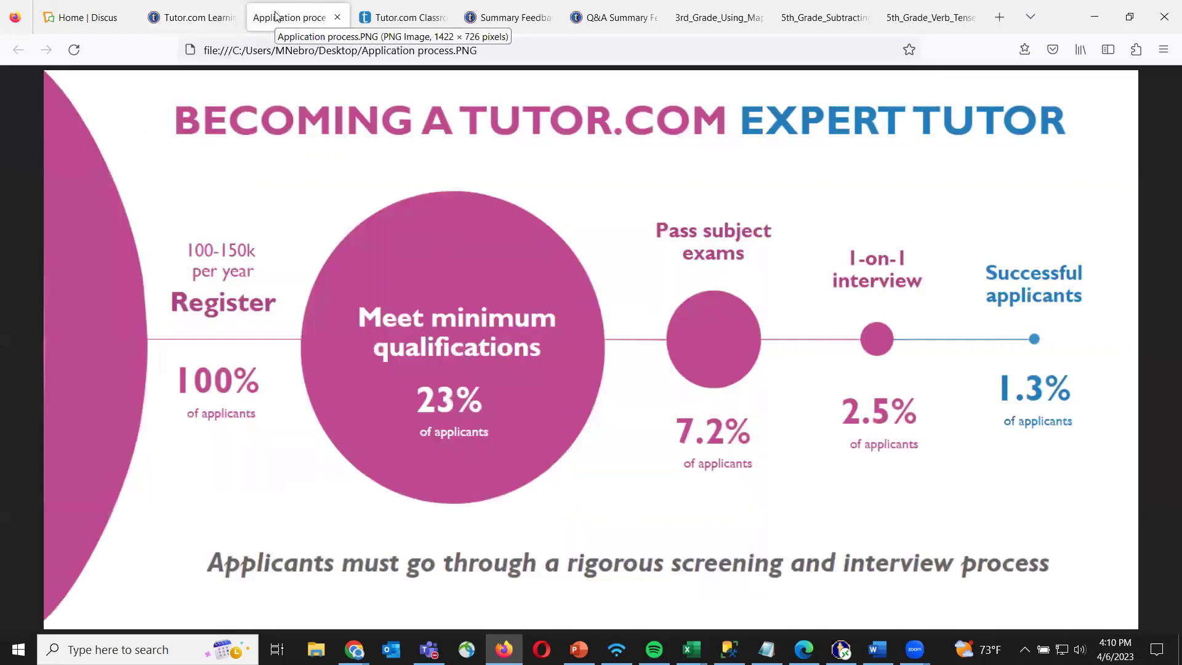